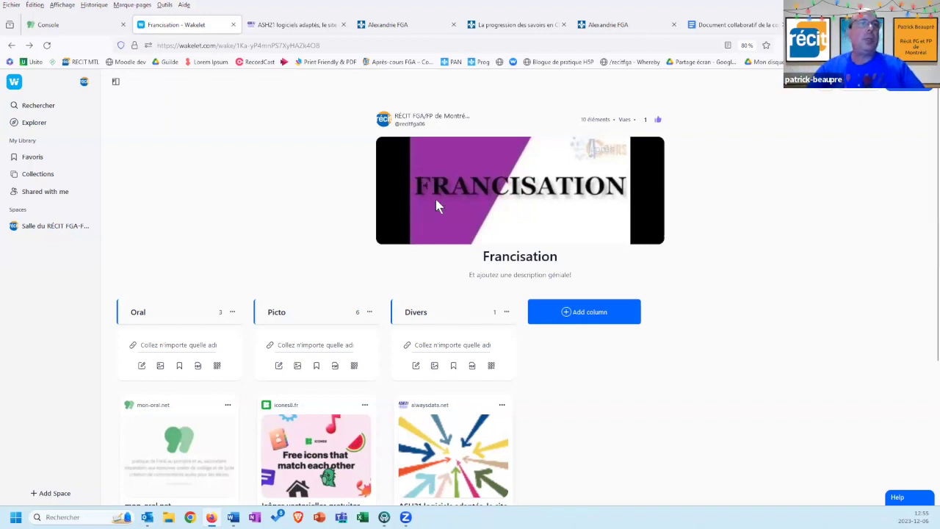
Look through the pictogram and image resources in the Picto column of the Francisation collection, from Icones8 to Pictofacile.
{"action": "scroll", "coordinate": [703, 328], "scroll_direction": "down", "scroll_amount": 1}
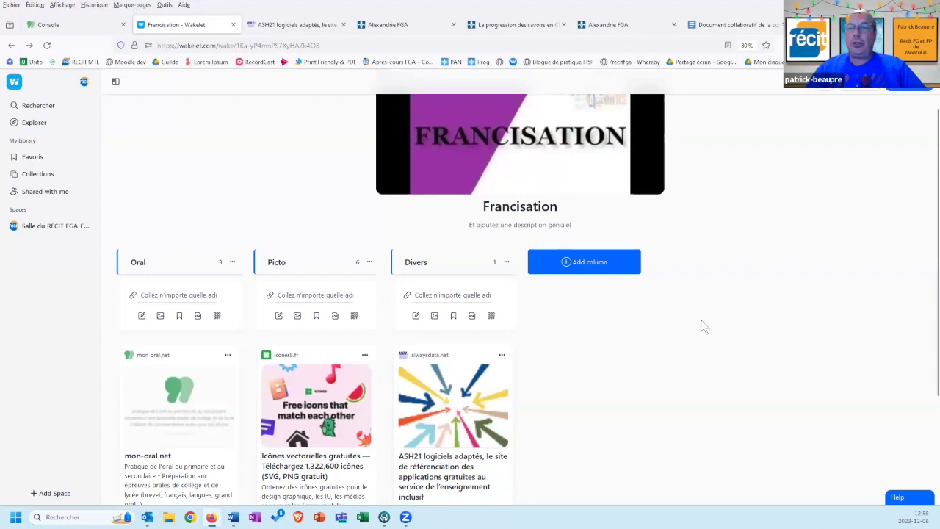
{"action": "scroll", "coordinate": [703, 328], "scroll_direction": "down", "scroll_amount": 1}
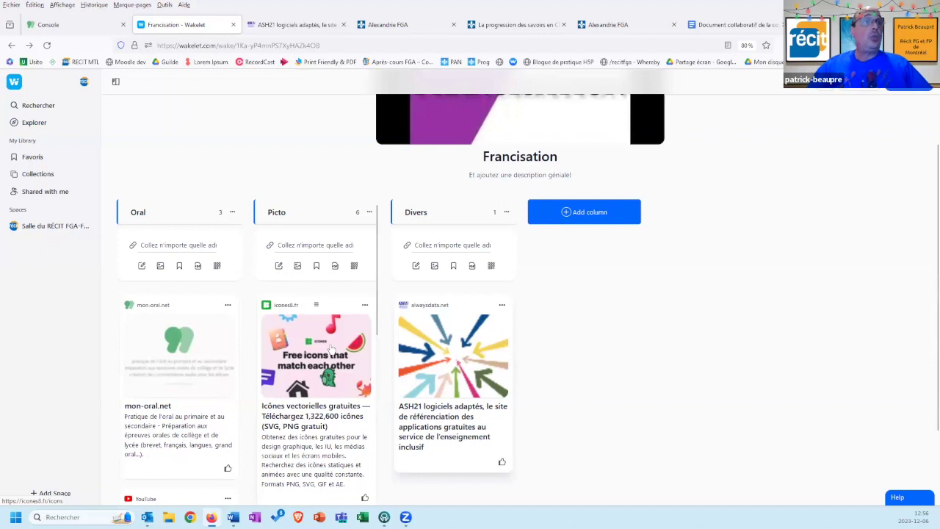
{"action": "scroll", "coordinate": [332, 350], "scroll_direction": "down", "scroll_amount": 1}
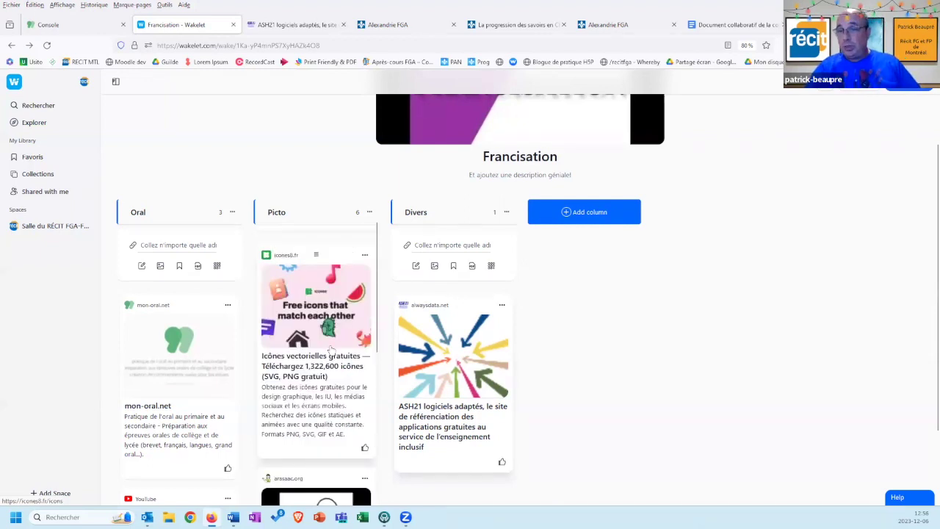
{"action": "scroll", "coordinate": [331, 361], "scroll_direction": "down", "scroll_amount": 2}
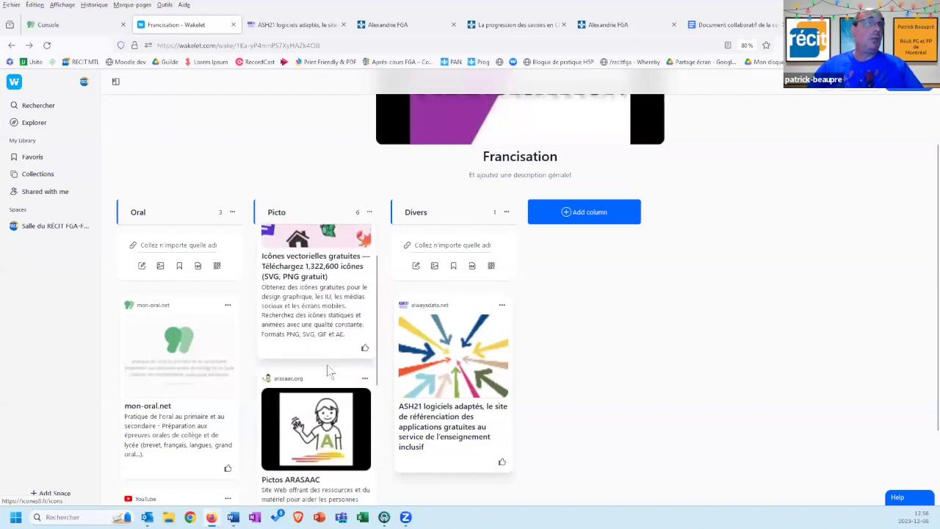
{"action": "scroll", "coordinate": [327, 384], "scroll_direction": "down", "scroll_amount": 1}
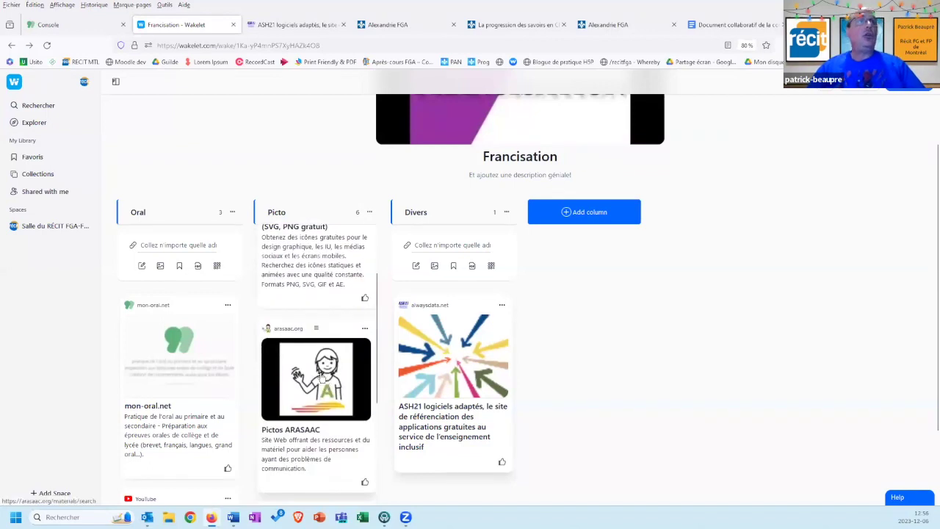
{"action": "scroll", "coordinate": [323, 378], "scroll_direction": "up", "scroll_amount": 2}
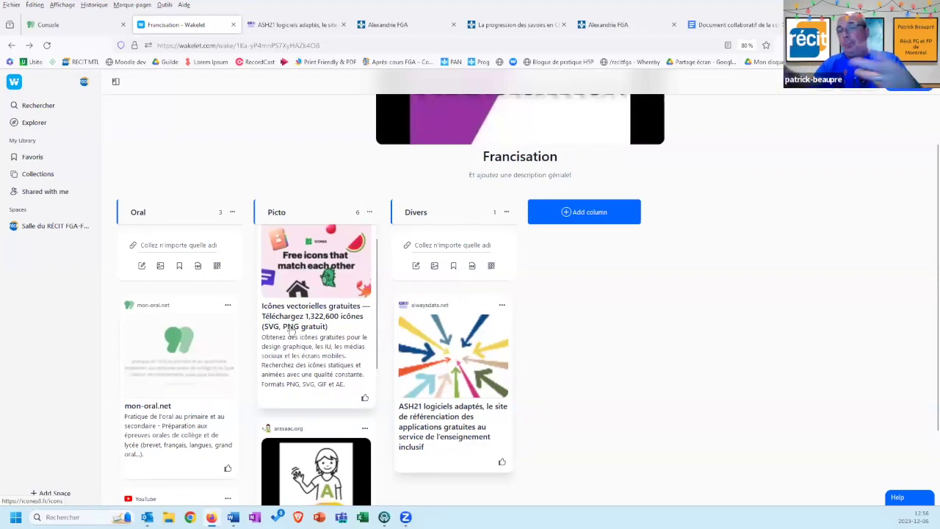
{"action": "scroll", "coordinate": [291, 331], "scroll_direction": "down", "scroll_amount": 4}
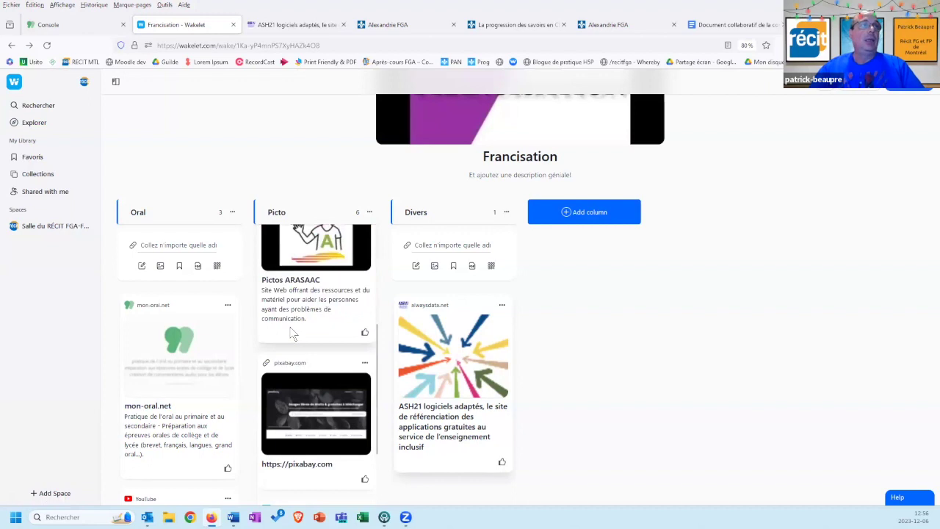
{"action": "scroll", "coordinate": [291, 333], "scroll_direction": "up", "scroll_amount": 3}
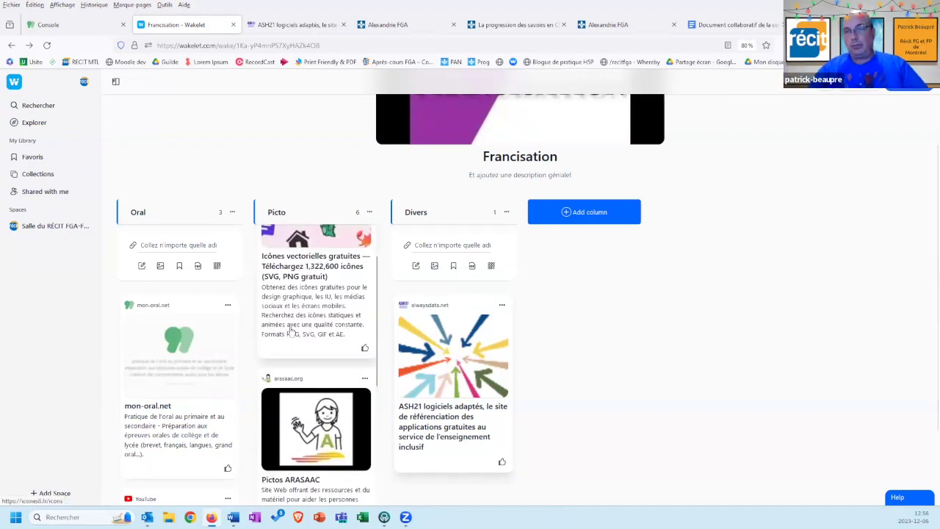
{"action": "scroll", "coordinate": [290, 331], "scroll_direction": "up", "scroll_amount": 1}
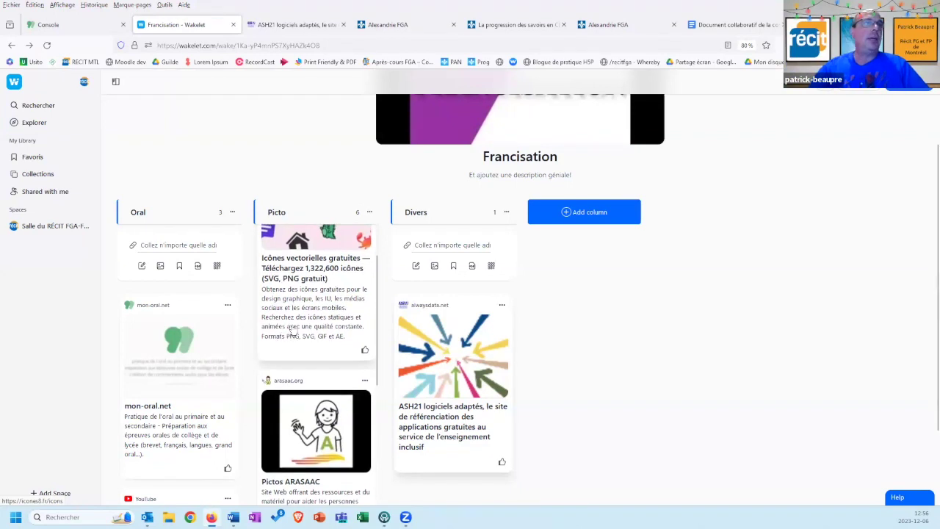
{"action": "scroll", "coordinate": [291, 332], "scroll_direction": "up", "scroll_amount": 2}
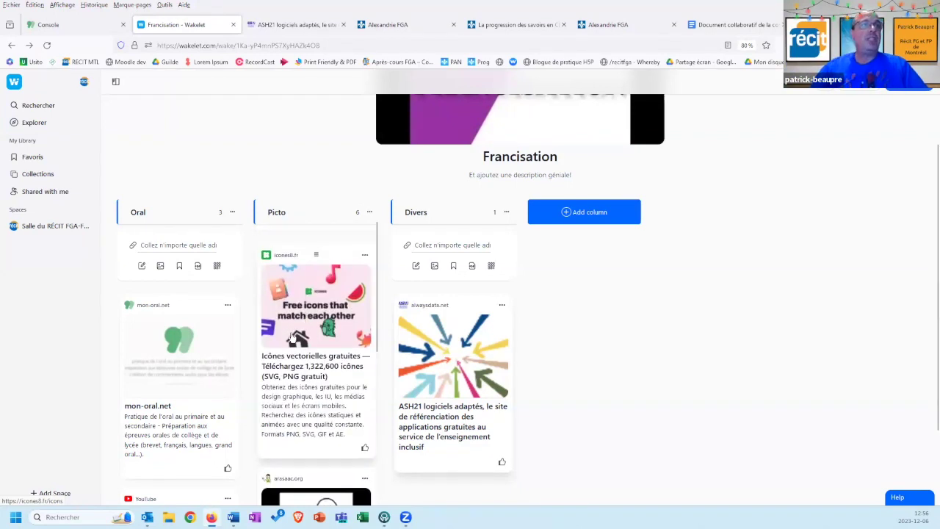
{"action": "scroll", "coordinate": [294, 336], "scroll_direction": "down", "scroll_amount": 5}
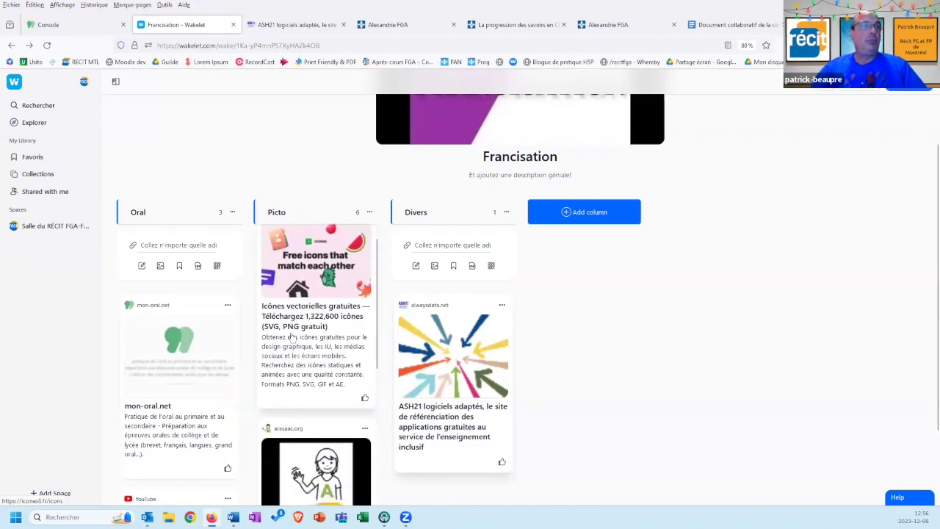
{"action": "scroll", "coordinate": [293, 336], "scroll_direction": "down", "scroll_amount": 2}
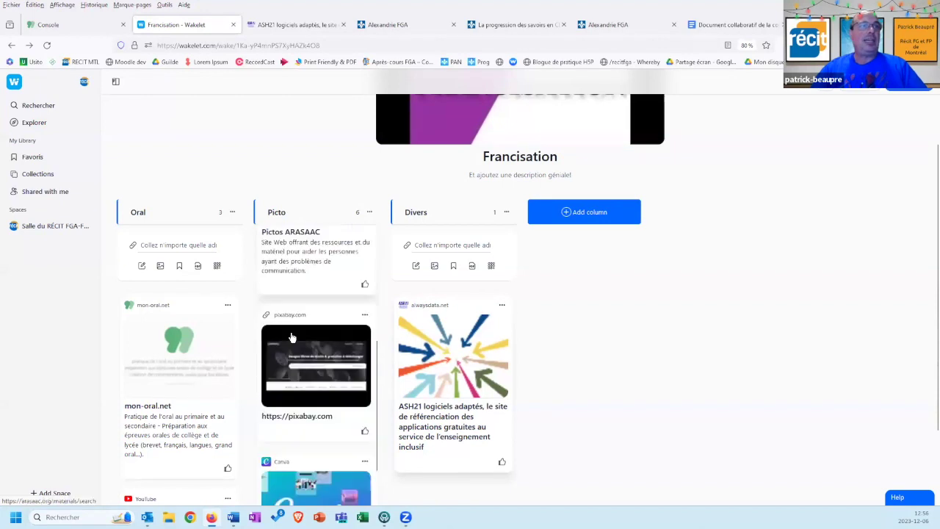
{"action": "scroll", "coordinate": [294, 336], "scroll_direction": "down", "scroll_amount": 1}
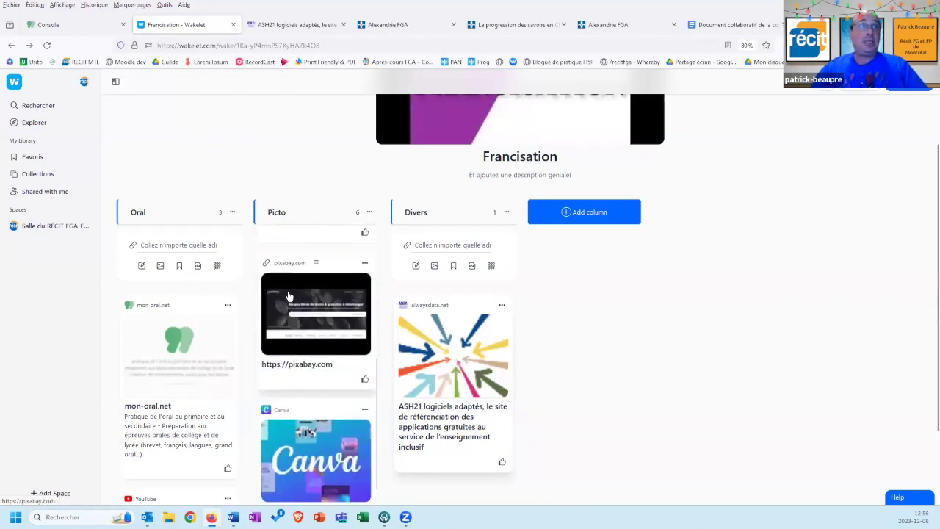
{"action": "scroll", "coordinate": [288, 297], "scroll_direction": "down", "scroll_amount": 2}
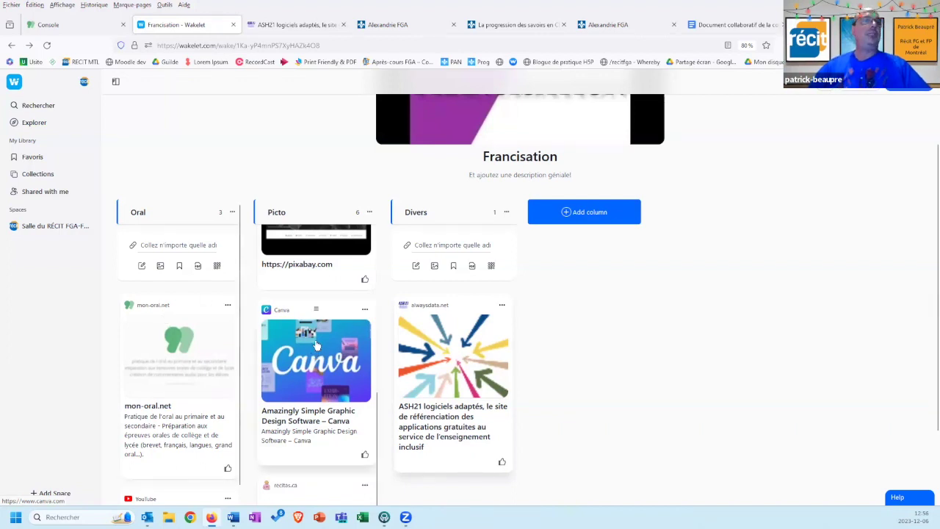
{"action": "scroll", "coordinate": [316, 354], "scroll_direction": "down", "scroll_amount": 2}
{"action": "scroll", "coordinate": [315, 345], "scroll_direction": "down", "scroll_amount": 2}
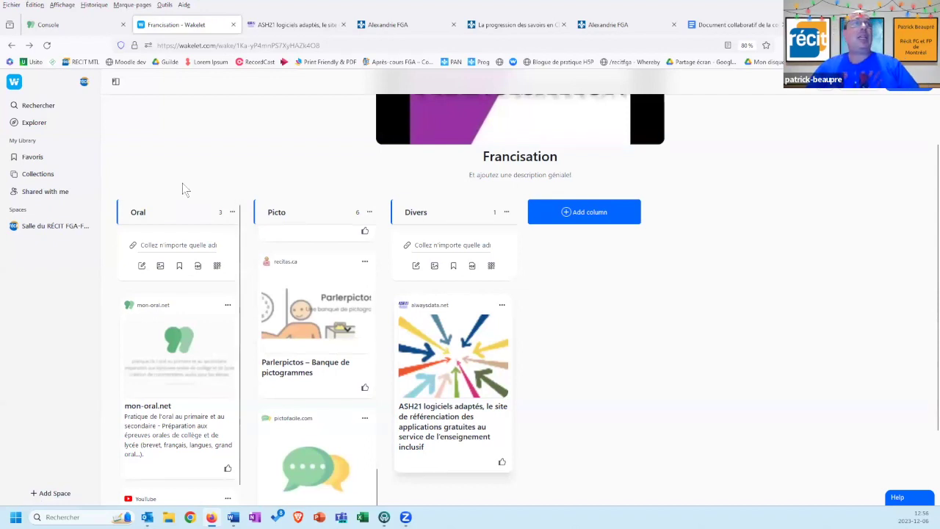
Examine the mon-oral.net resource and its tutorial video in the Oral column of the Francisation collection.
{"action": "left_click", "coordinate": [73, 30]}
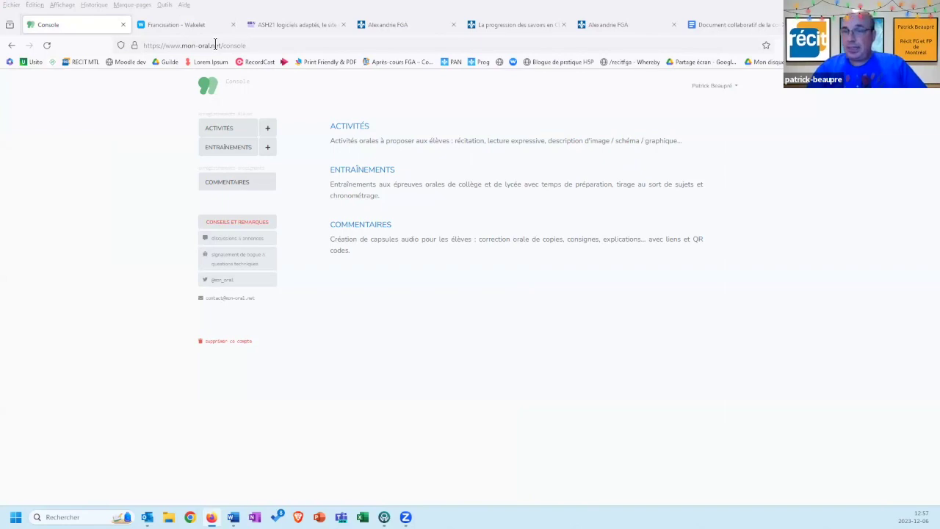
{"action": "left_click", "coordinate": [168, 27]}
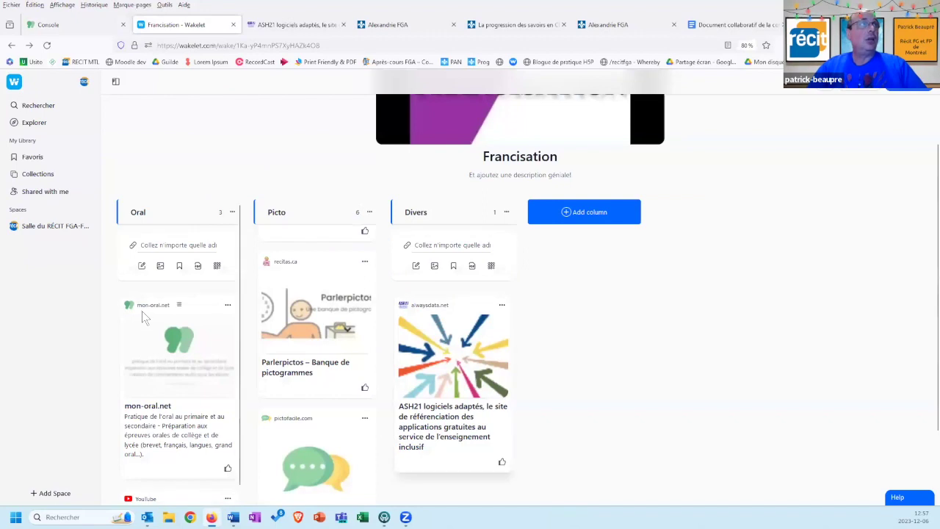
{"action": "scroll", "coordinate": [142, 310], "scroll_direction": "down", "scroll_amount": 3}
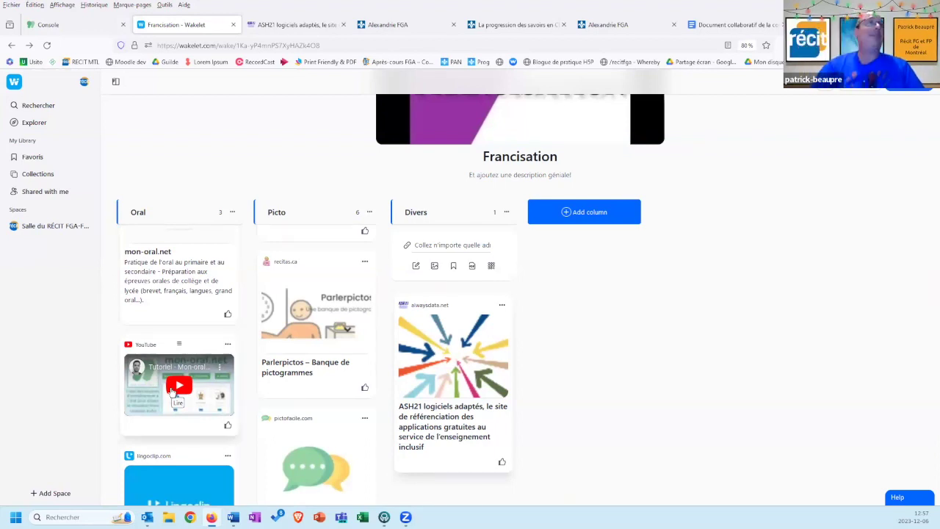
Review the mon-oral.net console's audio comments, the recordings of the "Les chiffres" training, and the audio activities list.
{"action": "left_click", "coordinate": [57, 27]}
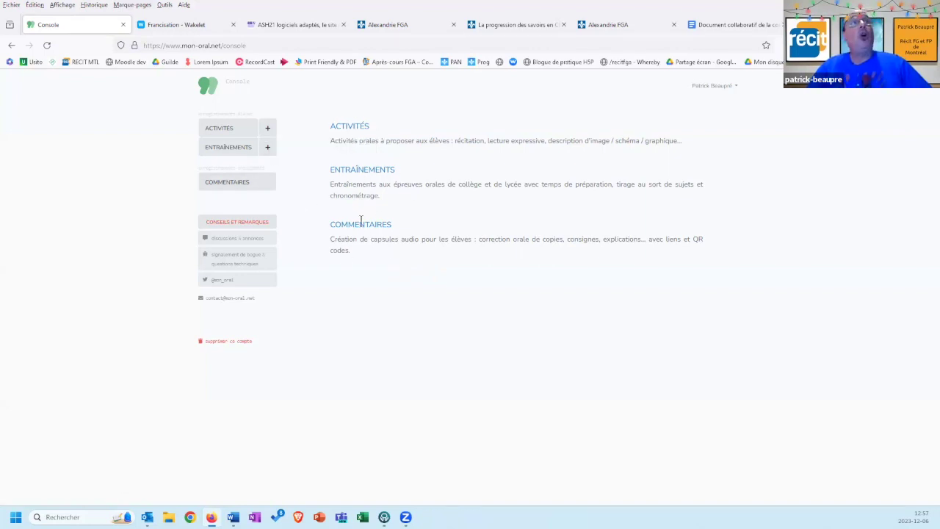
{"action": "left_click", "coordinate": [227, 183]}
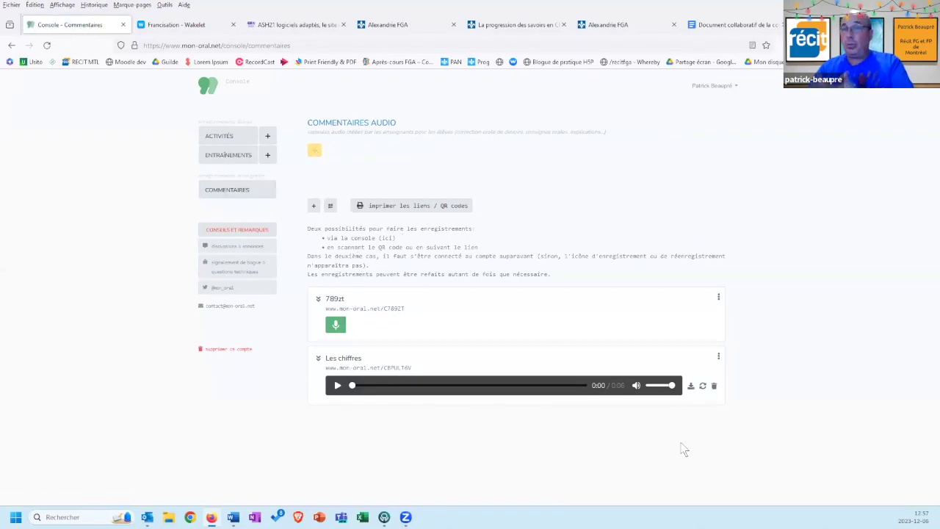
{"action": "left_click", "coordinate": [228, 155]}
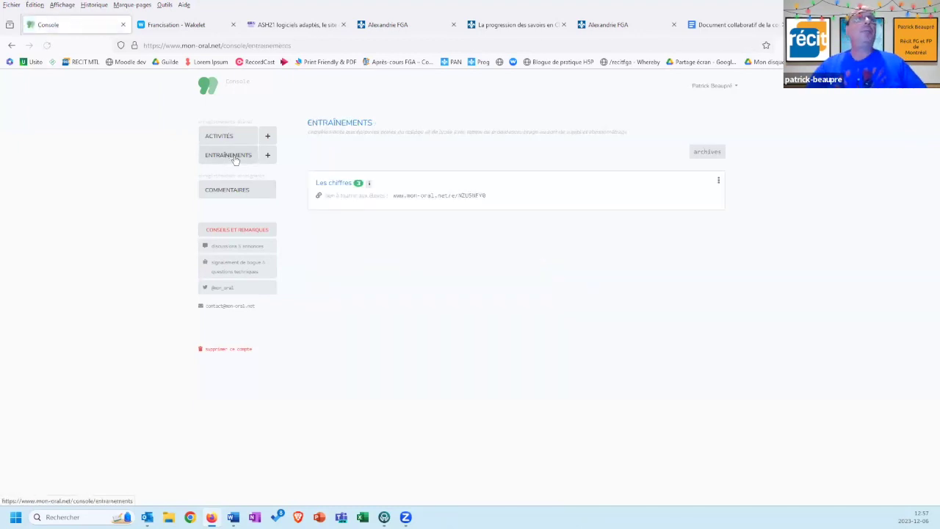
{"action": "left_click", "coordinate": [344, 183]}
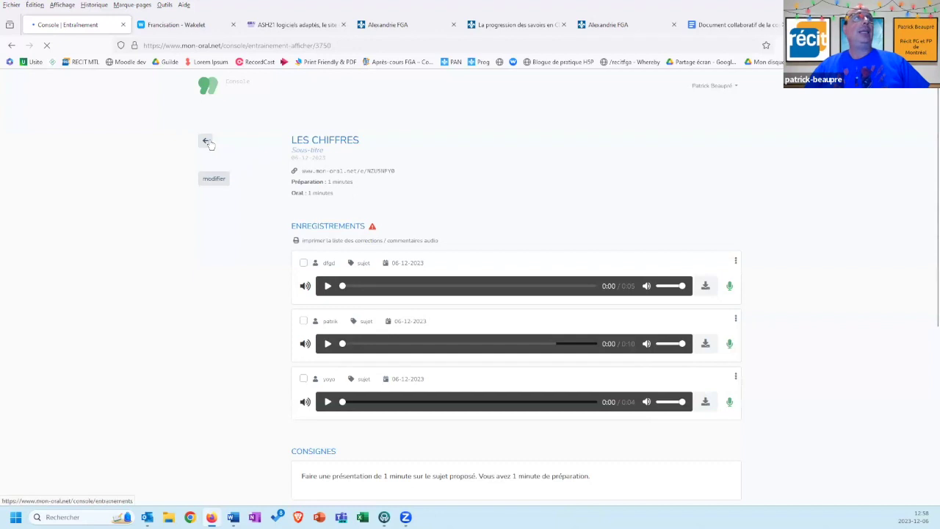
{"action": "left_click", "coordinate": [208, 142]}
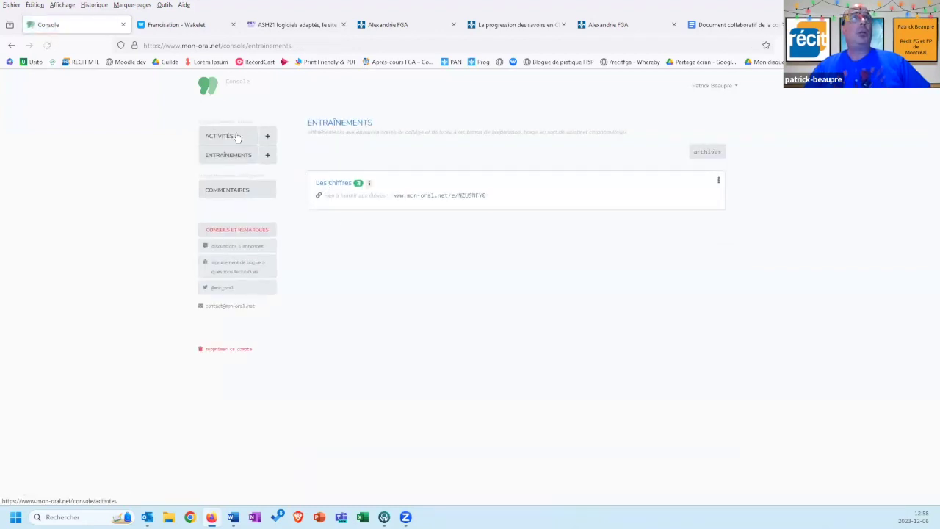
{"action": "left_click", "coordinate": [230, 139]}
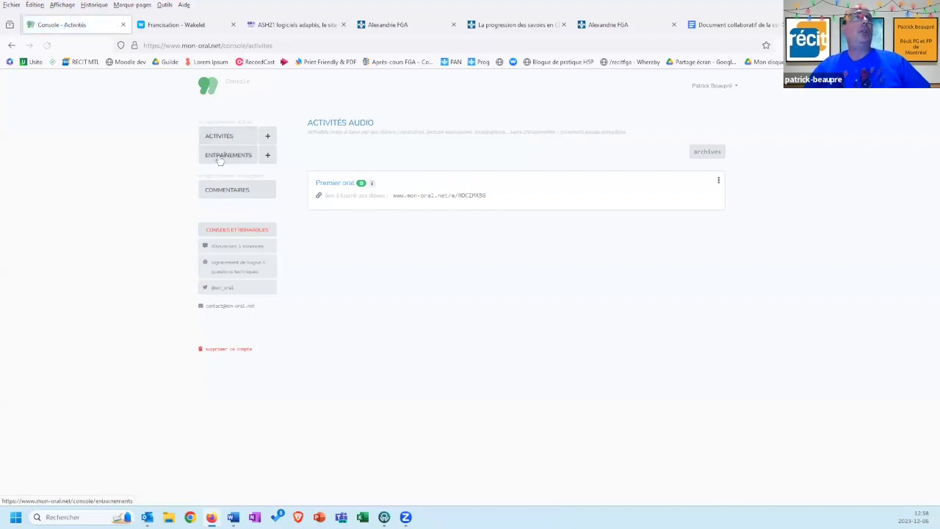
Open the student link of the "Les chiffres" training and submit the entry form with the identifier "dasdfa".
{"action": "left_click", "coordinate": [220, 157]}
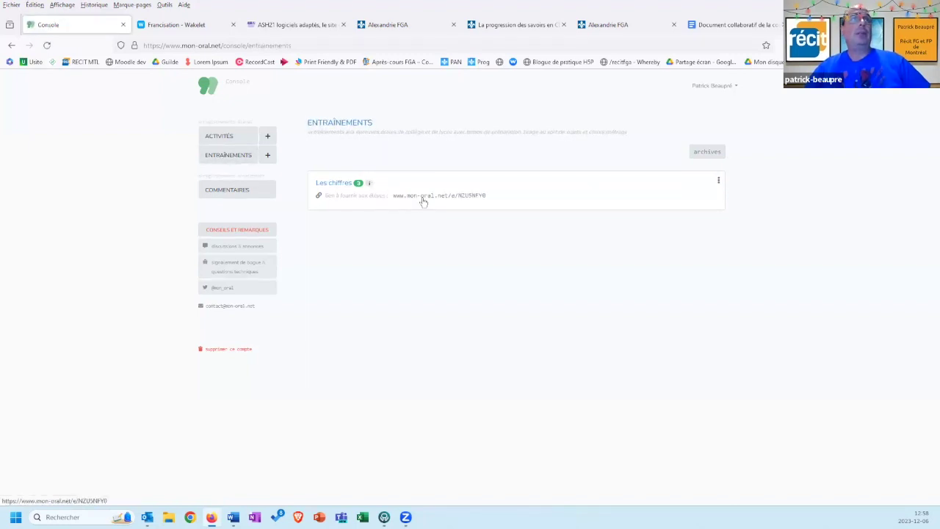
{"action": "left_click", "coordinate": [424, 203]}
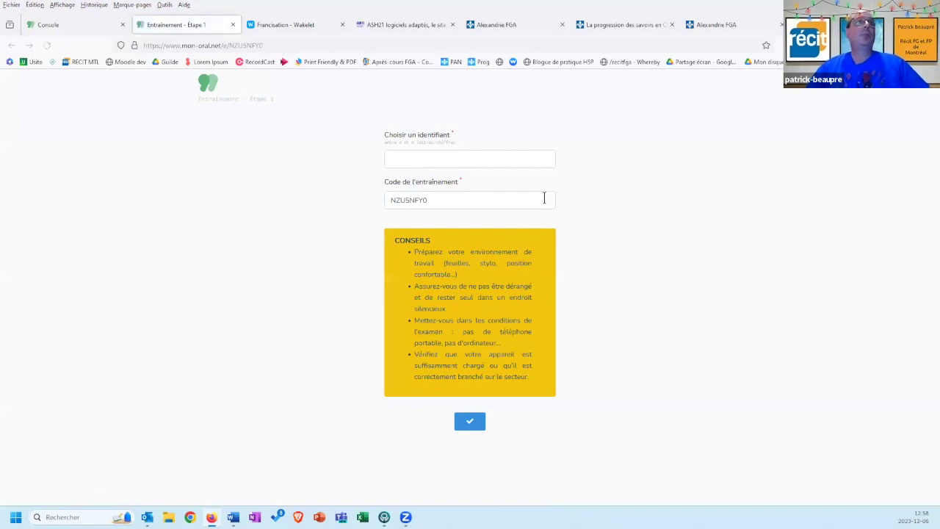
{"action": "left_click", "coordinate": [427, 159]}
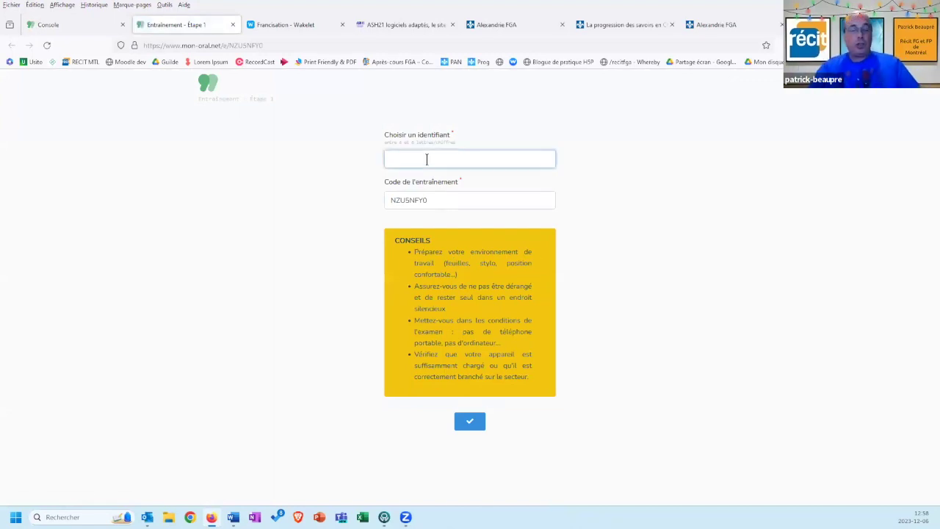
{"action": "type", "text": "dasdfa"}
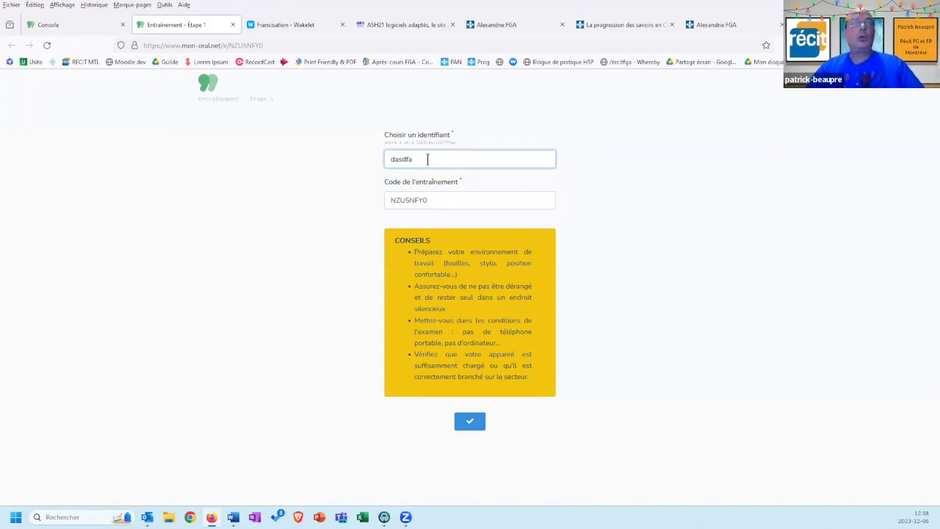
{"action": "left_click", "coordinate": [469, 423]}
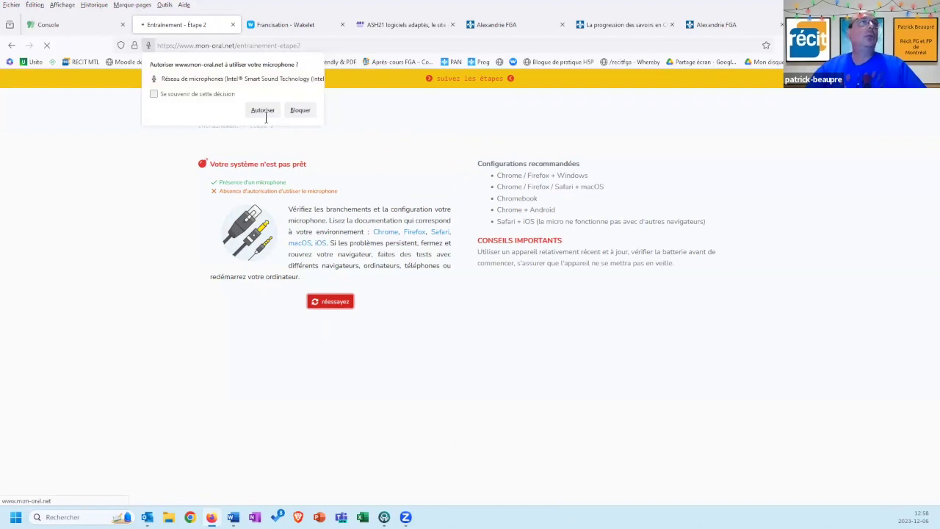
Allow mon-oral.net to use the microphone, retry the system check and run the audio test.
{"action": "left_click", "coordinate": [263, 111]}
{"action": "left_click", "coordinate": [330, 302]}
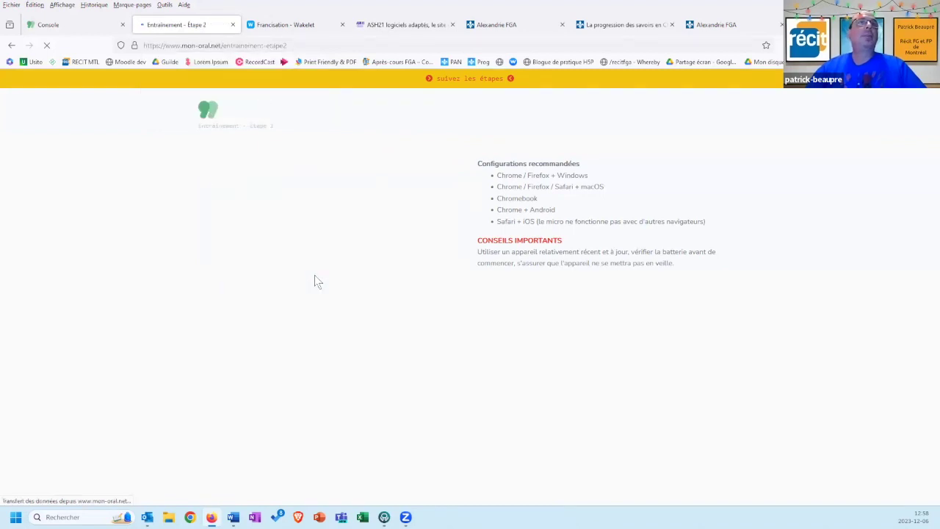
{"action": "left_click", "coordinate": [271, 113]}
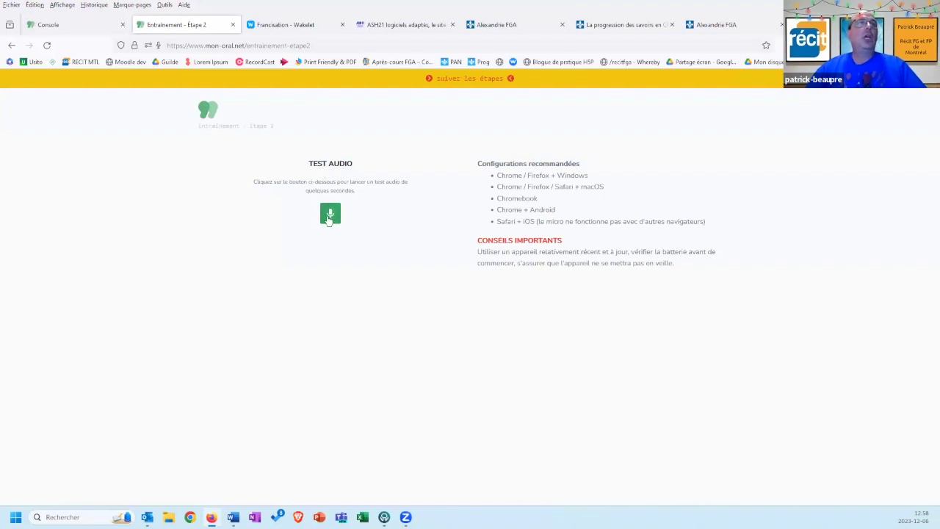
{"action": "left_click", "coordinate": [330, 214]}
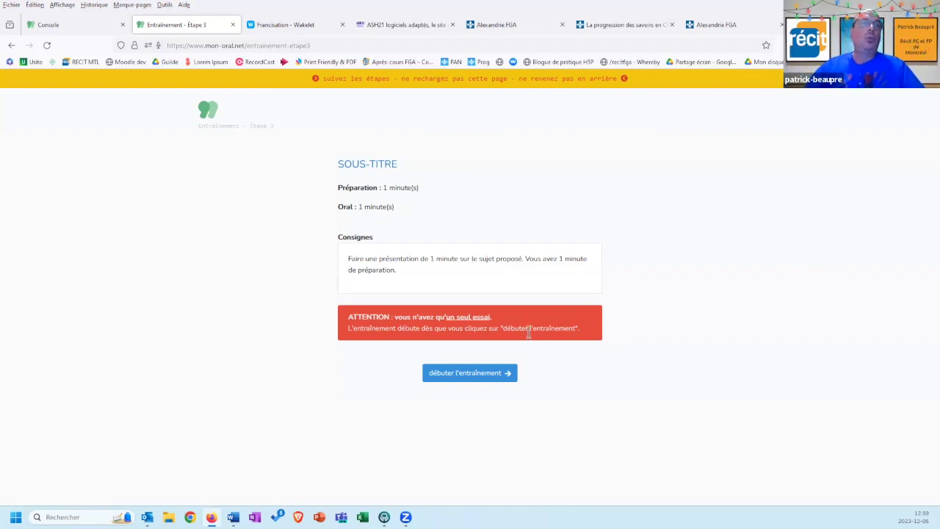
Start the training and let the one-minute preparation countdown run through to the oral stage.
{"action": "left_click", "coordinate": [485, 377]}
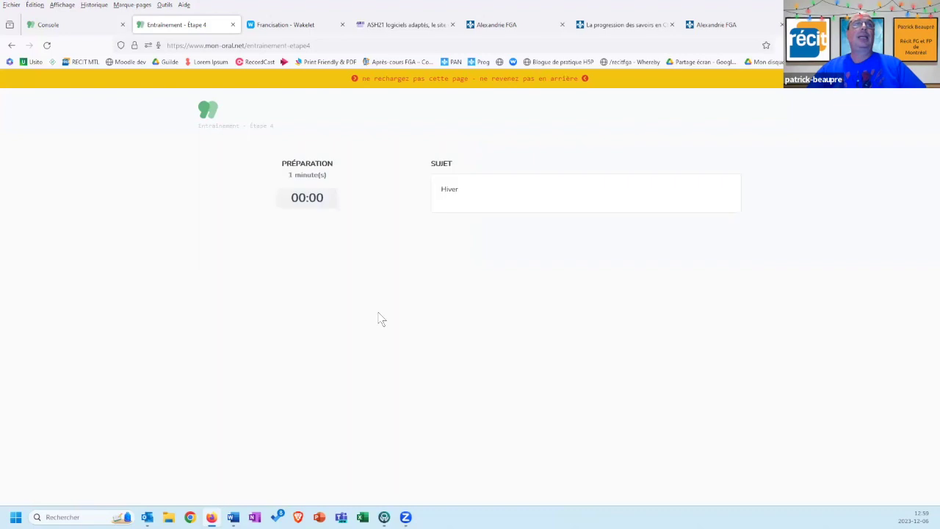
{"action": "left_click", "coordinate": [307, 198]}
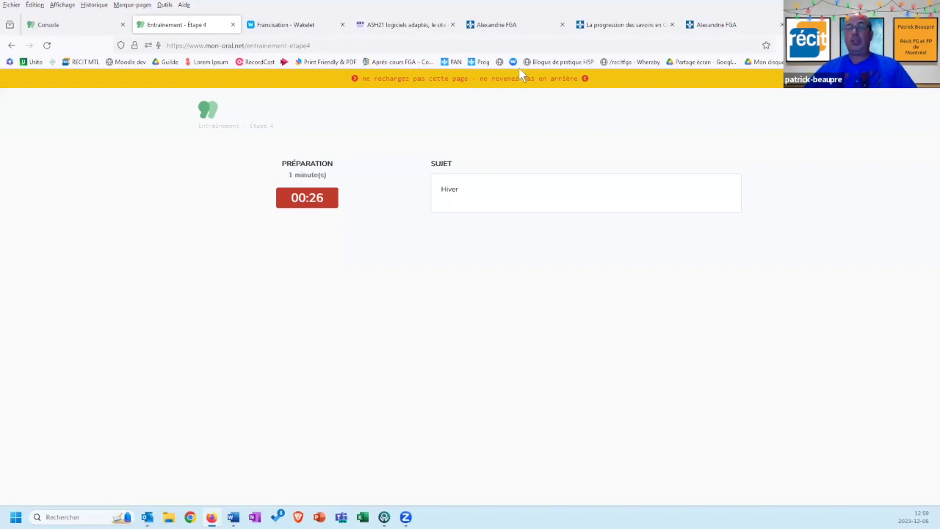
{"action": "double_click", "coordinate": [349, 262]}
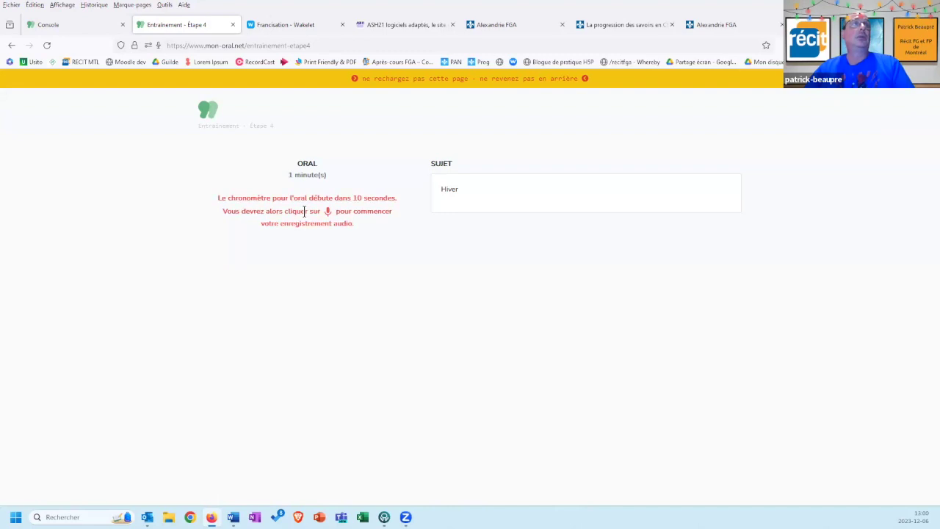
{"action": "double_click", "coordinate": [305, 211]}
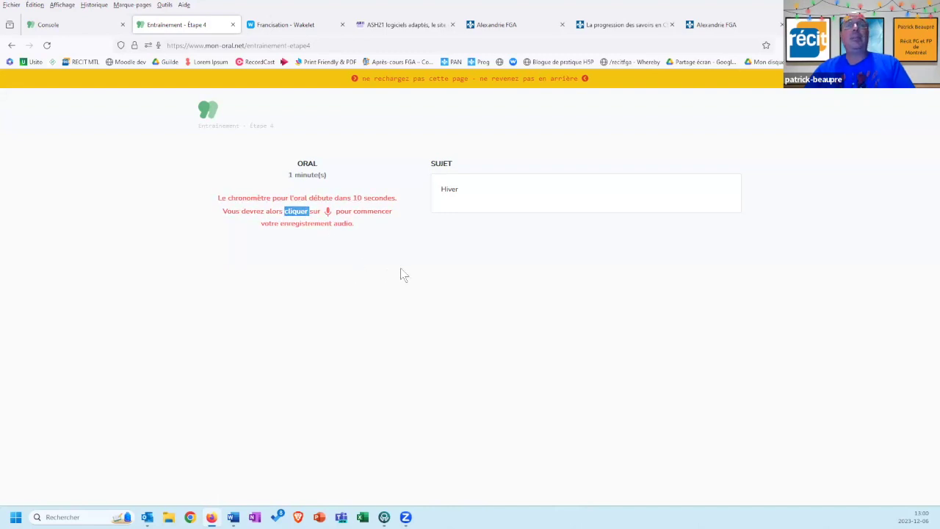